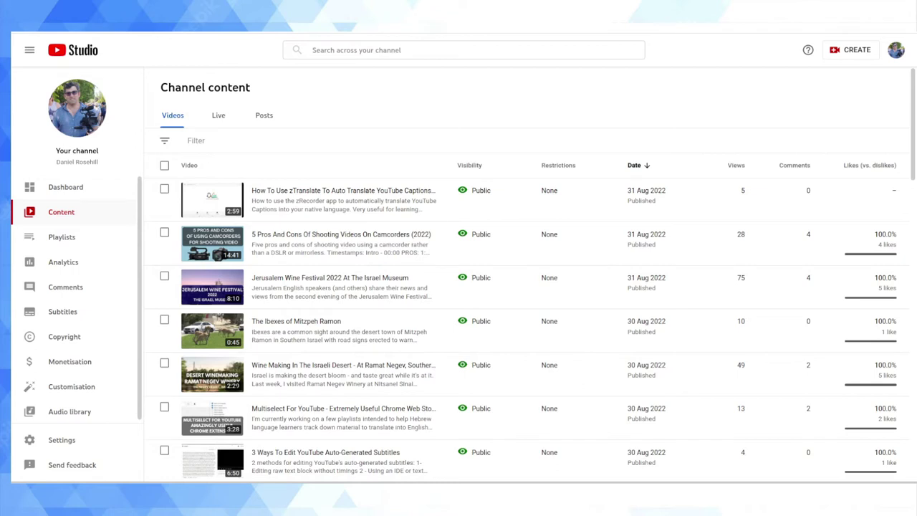
Show the Channel content list of uploaded videos with their views, comments and likes.
mouse_move(272, 343)
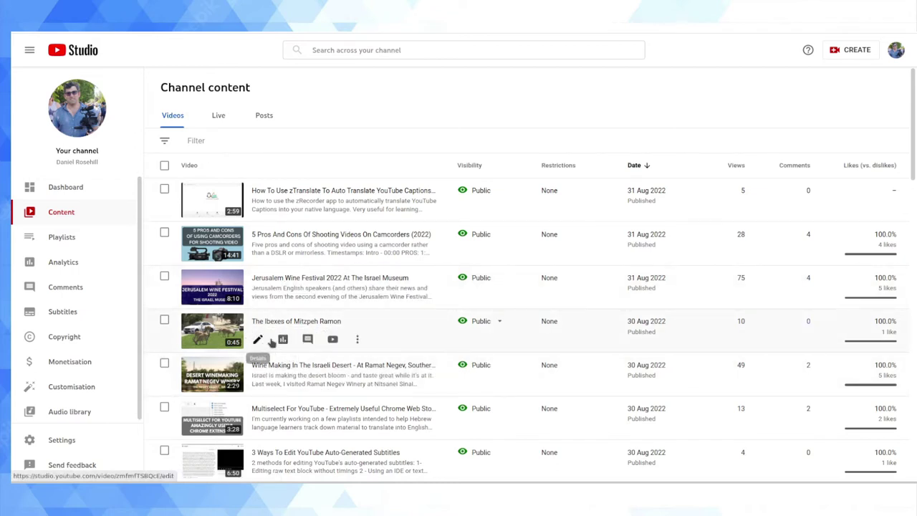
Open The Ibexes of Mitzpeh Ramon, jump to 0:12, play, and pause at 0:14 on the ibex close-up.
right_click(342, 339)
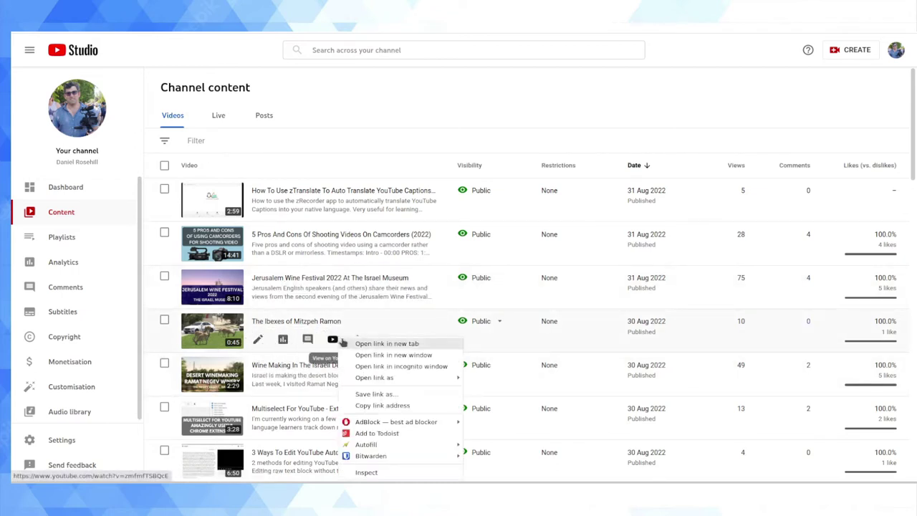
key(Escape)
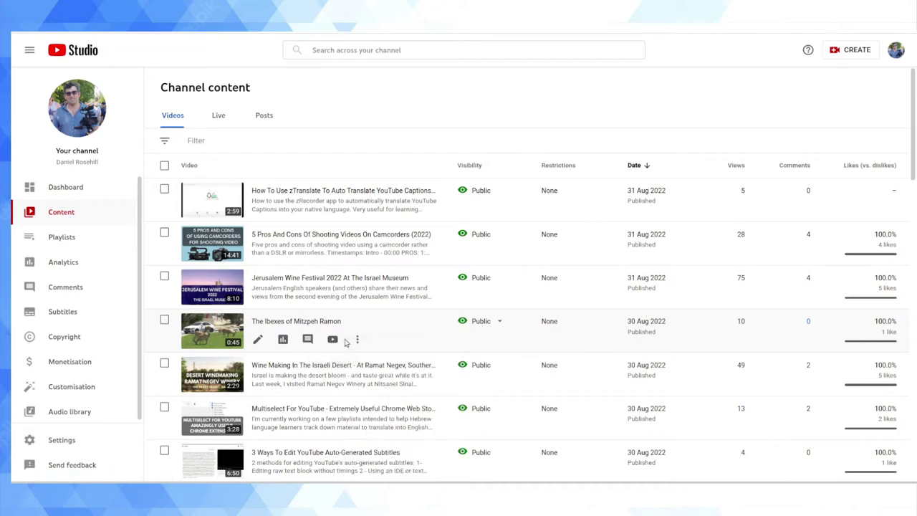
click(260, 340)
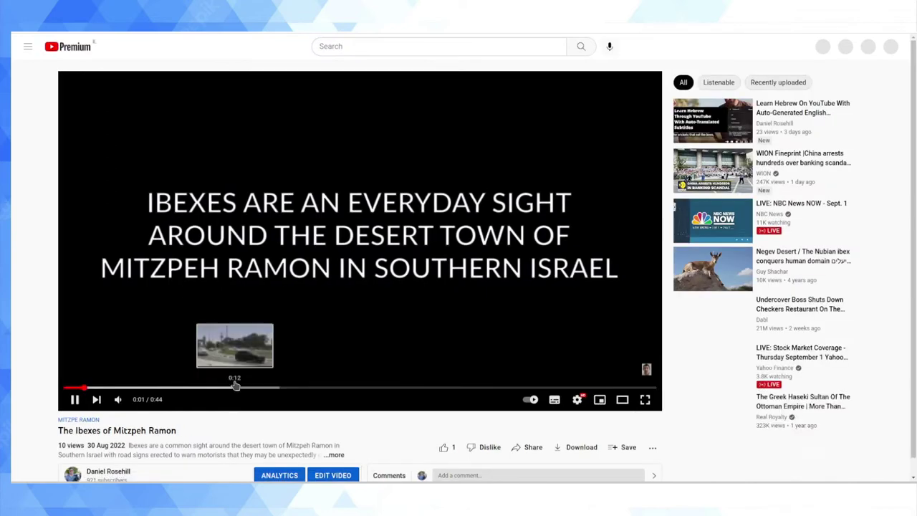
click(236, 387)
click(74, 399)
click(74, 399)
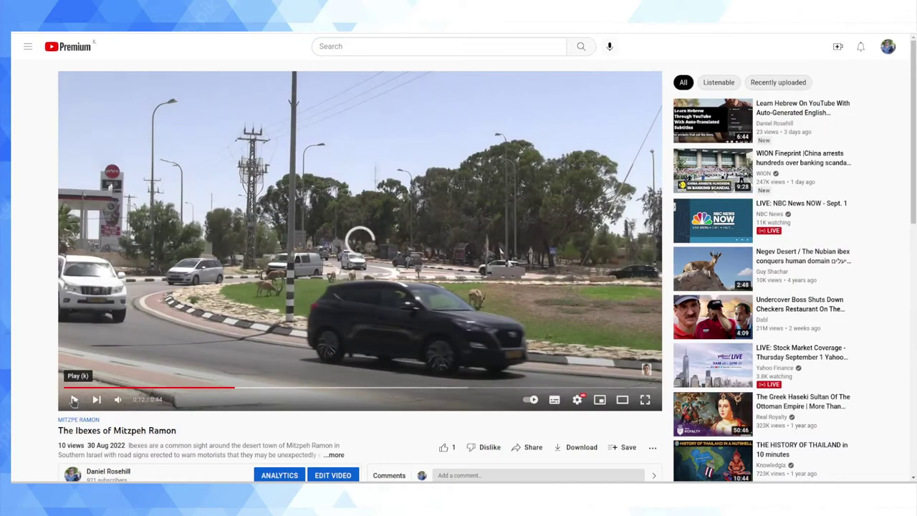
click(74, 399)
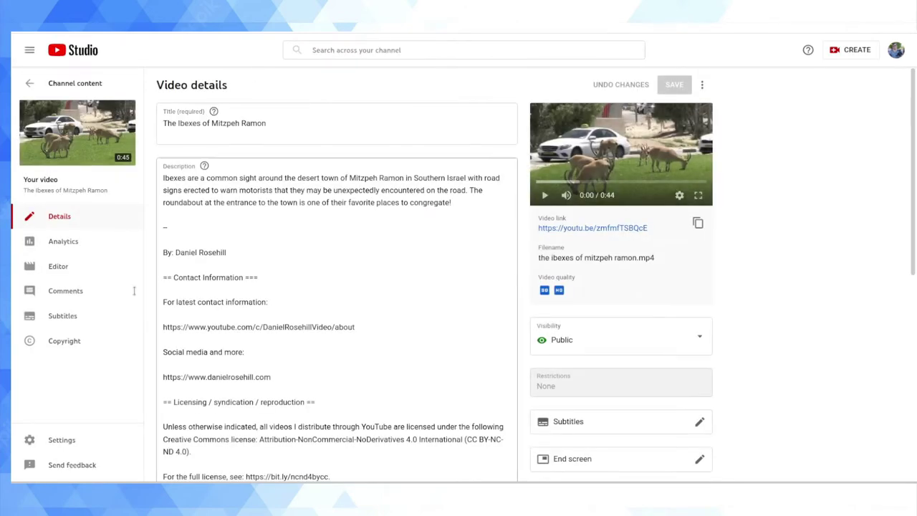
Go to the Ibexes video's Subtitles page, which lists only automatic English captions.
click(81, 316)
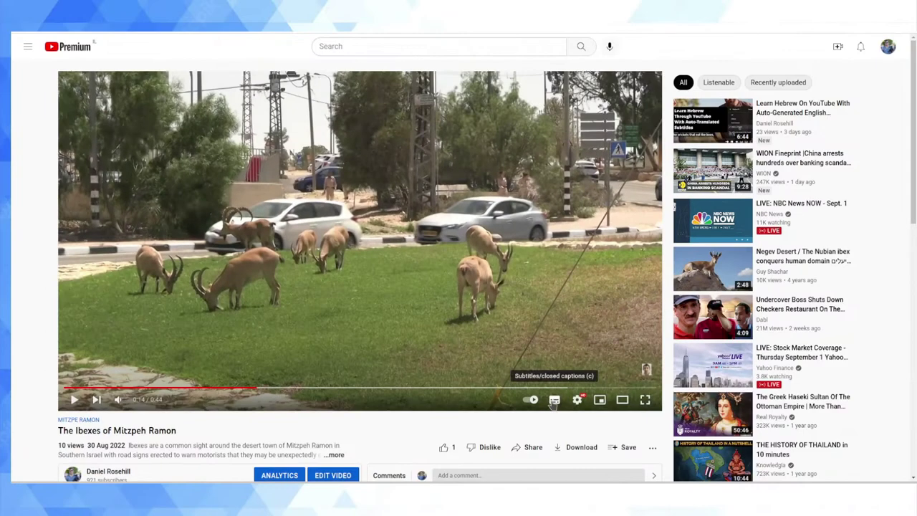
click(579, 400)
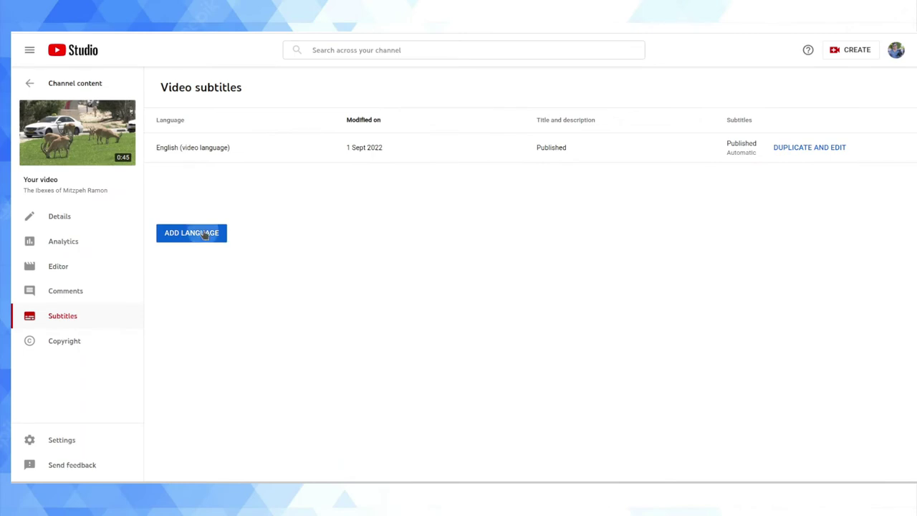
scroll(313, 250, down, 3)
Add Hebrew as a subtitle language for the Ibexes video and begin adding its captions.
scroll(313, 250, down, 10)
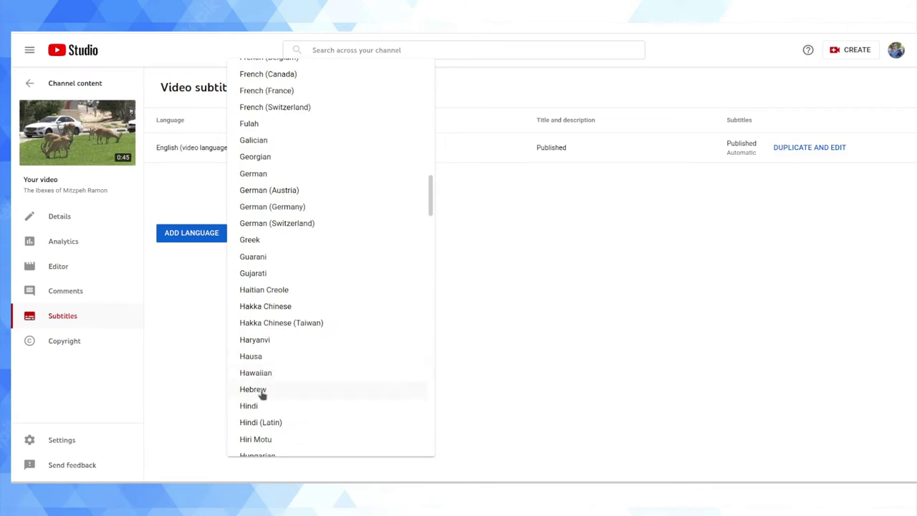
click(255, 389)
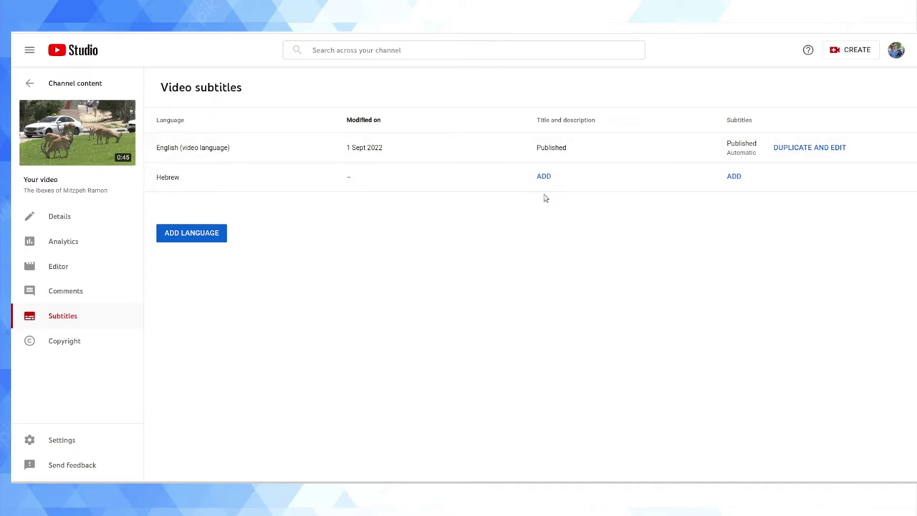
click(733, 174)
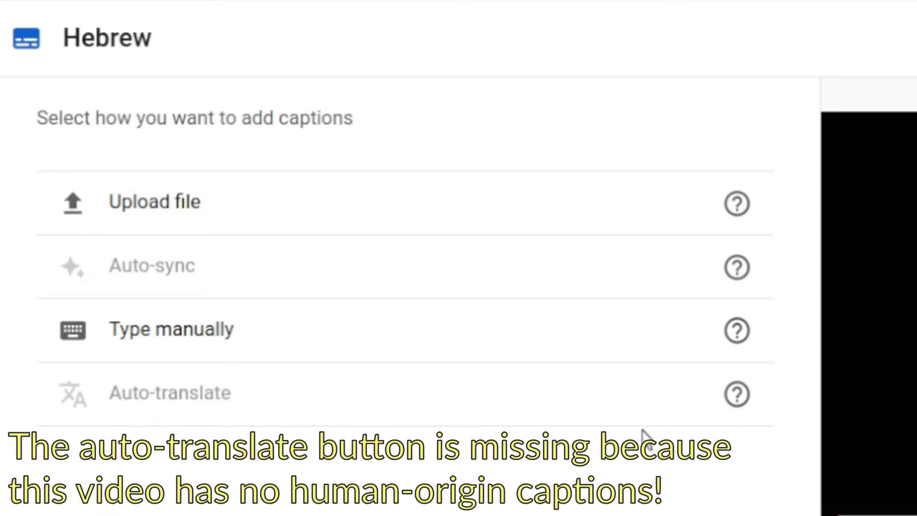
mouse_move(740, 401)
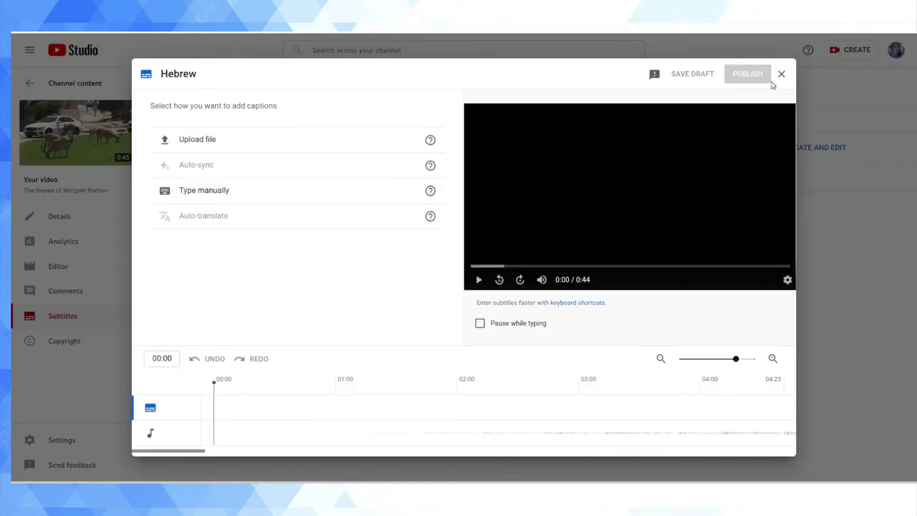
click(782, 74)
Switch from Channel content to the Jerusalem Wine Festival 2022 At The Israel Museum video's Subtitles page.
click(31, 84)
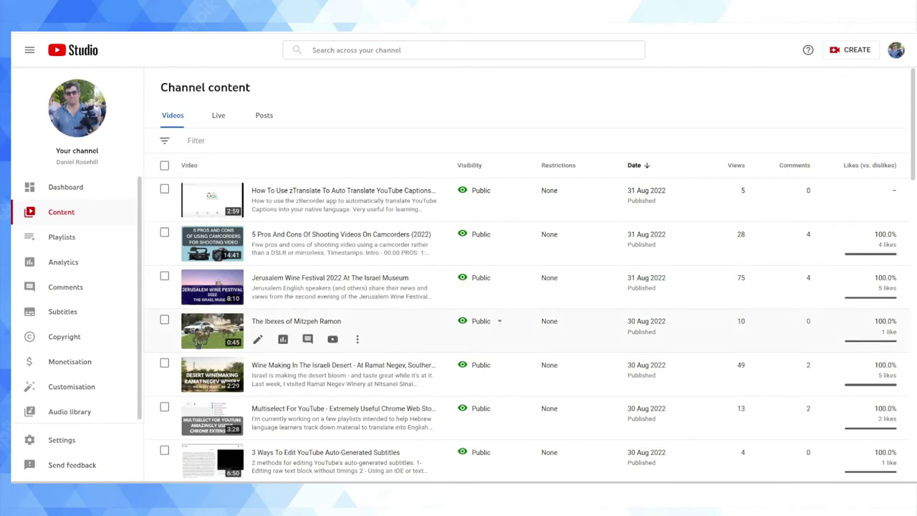
click(258, 295)
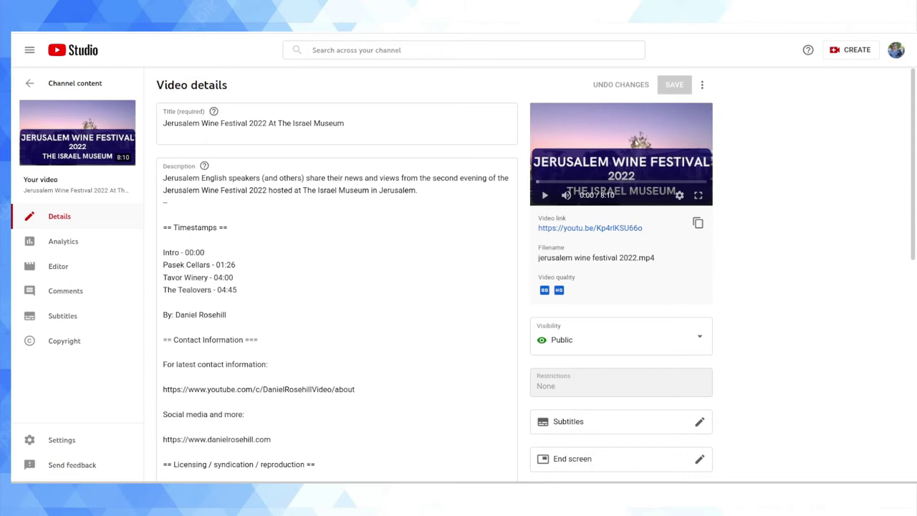
click(75, 320)
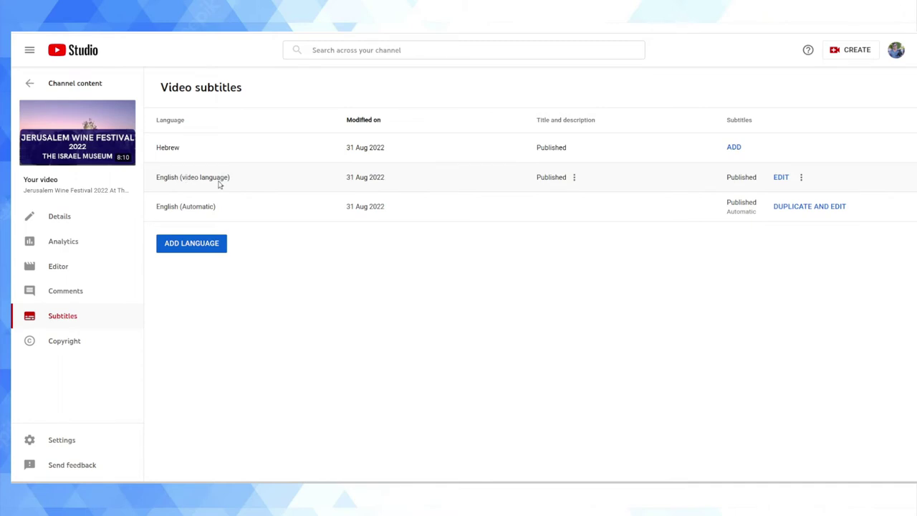
click(781, 178)
Auto-translate the festival video's Hebrew subtitles and scroll through the translated caption lines.
click(732, 146)
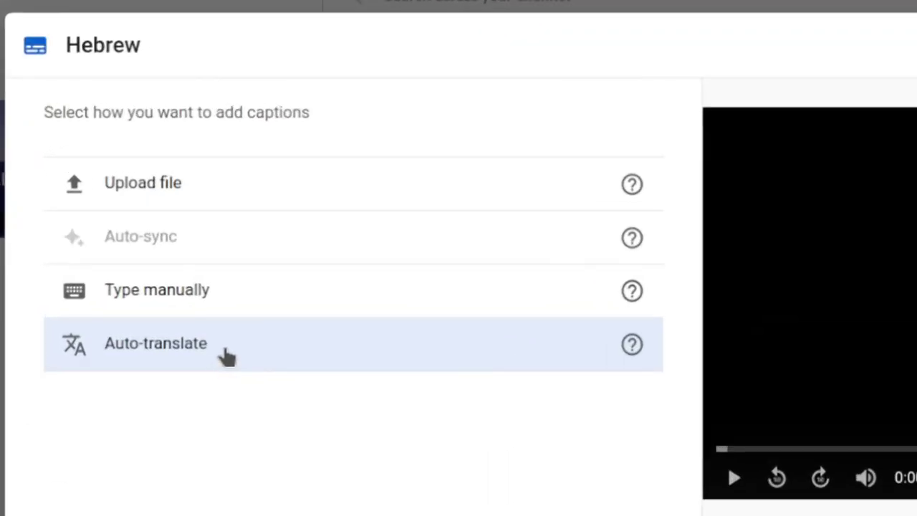
click(235, 351)
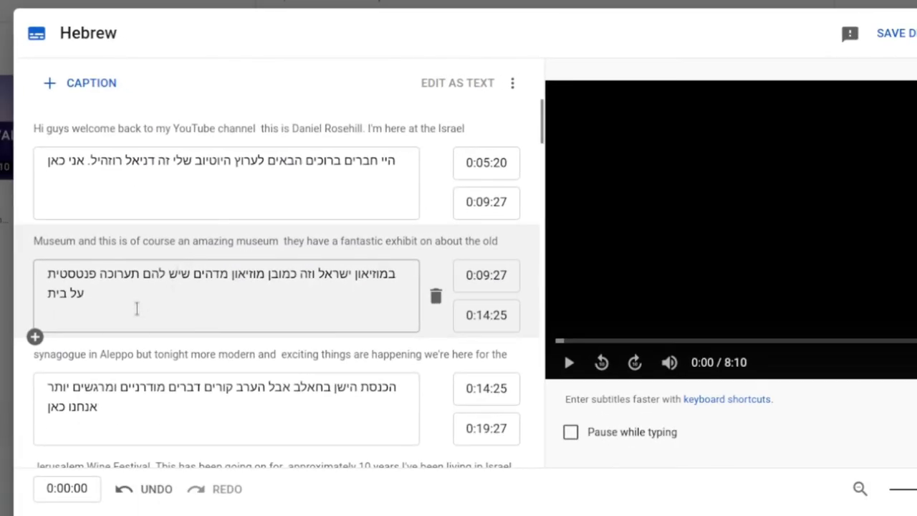
scroll(166, 294, down, 3)
scroll(168, 318, down, 3)
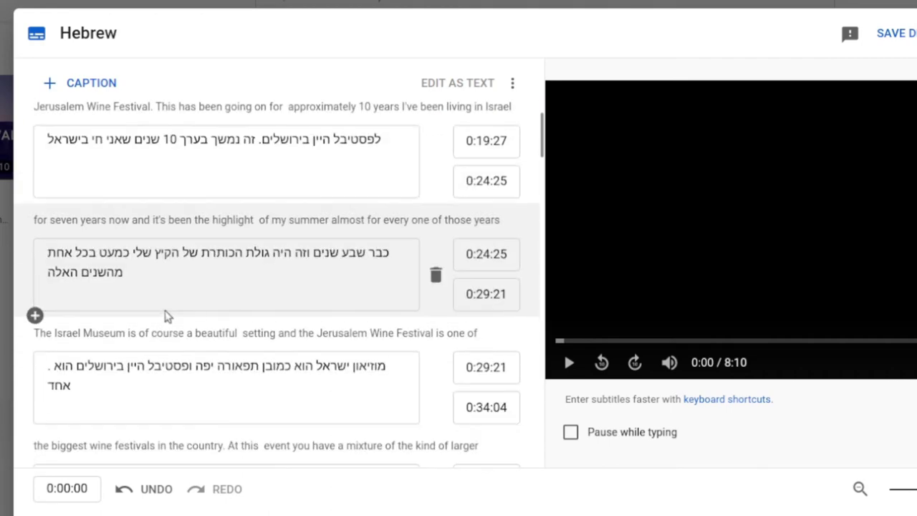
scroll(193, 287, up, 3)
scroll(179, 265, up, 2)
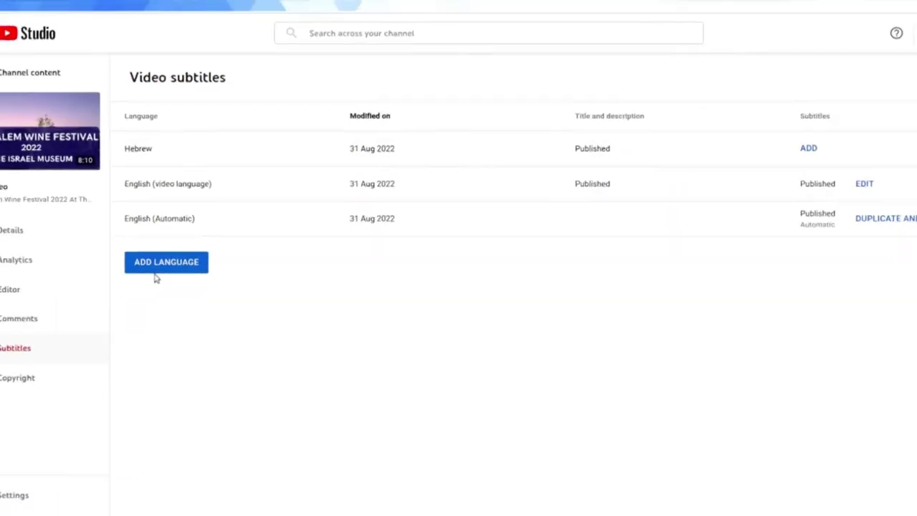
Add French as a subtitle language for the festival video, leaving its title translation unsaved.
click(184, 244)
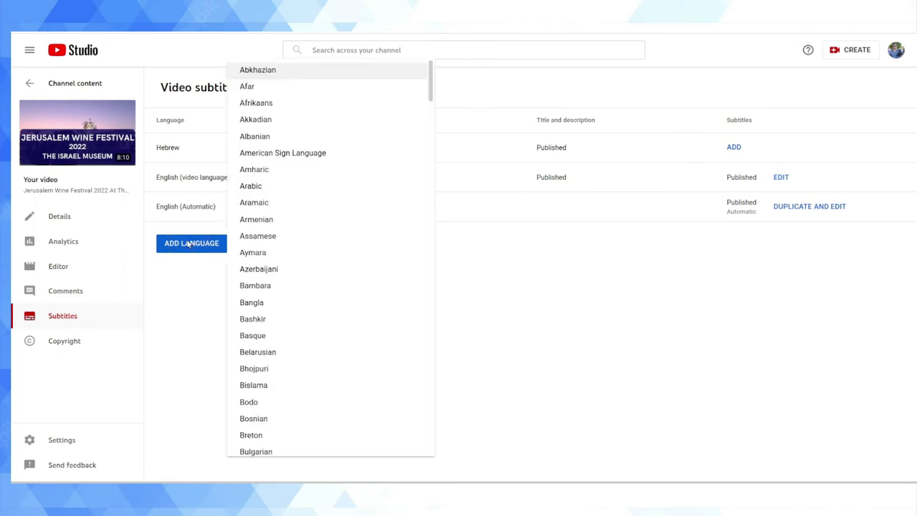
scroll(333, 262, down, 10)
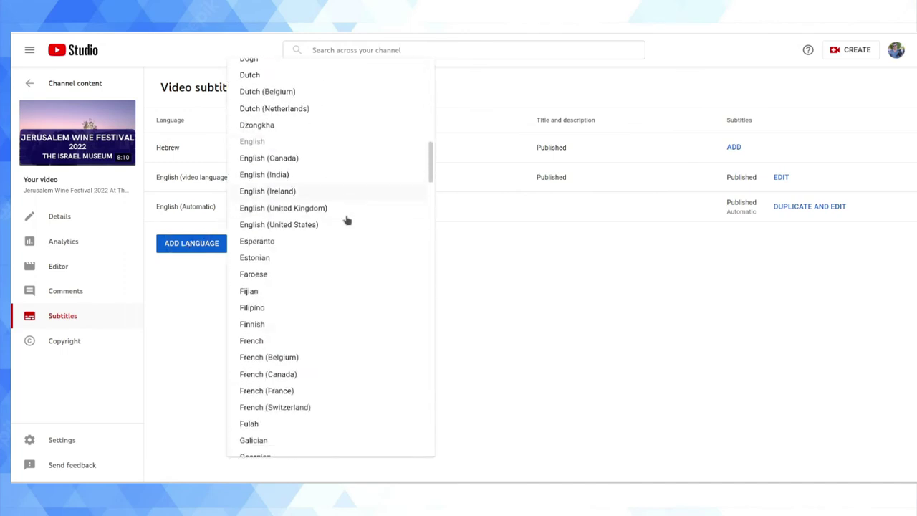
scroll(338, 209, down, 1)
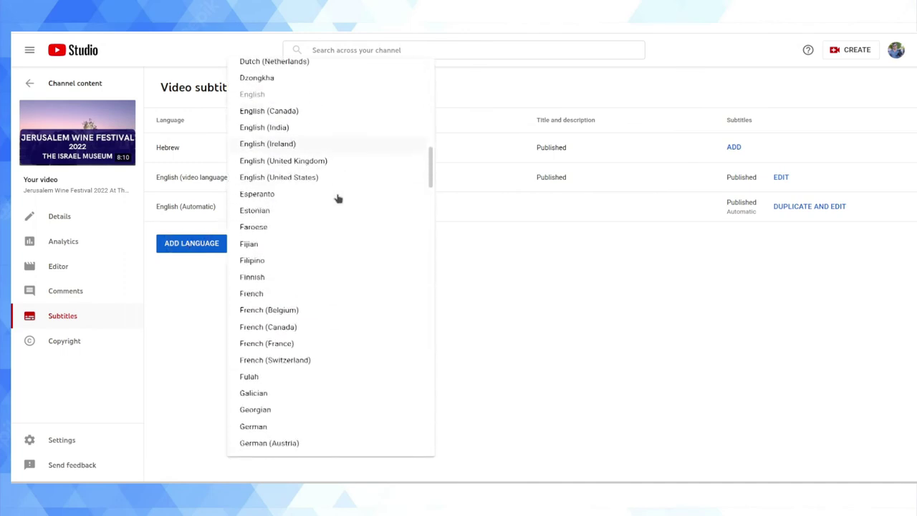
click(293, 298)
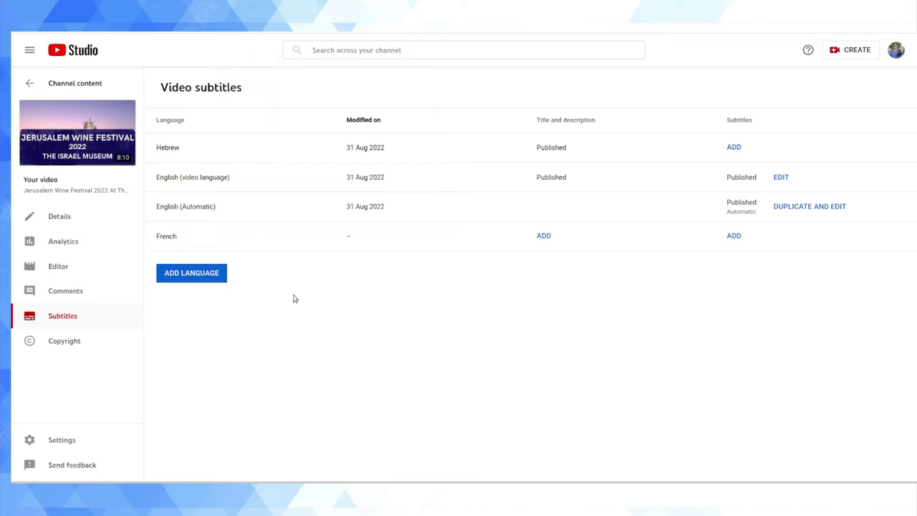
click(534, 236)
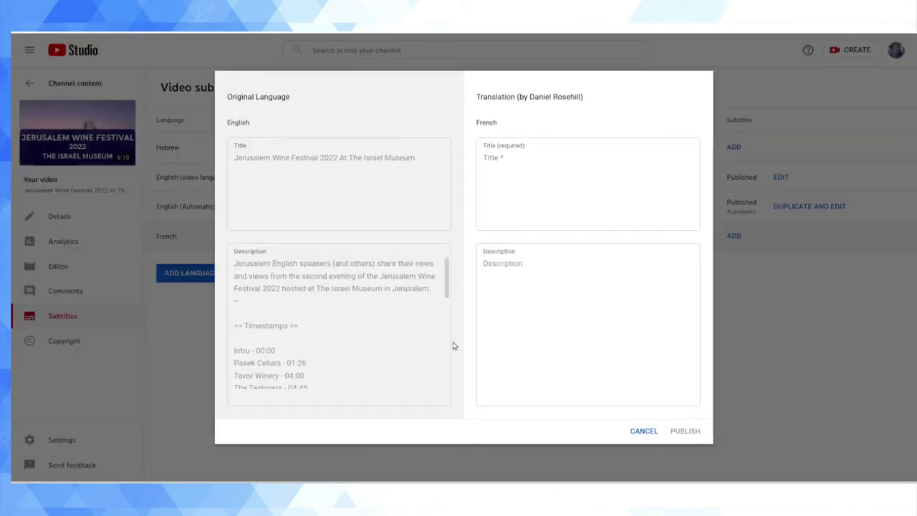
click(646, 432)
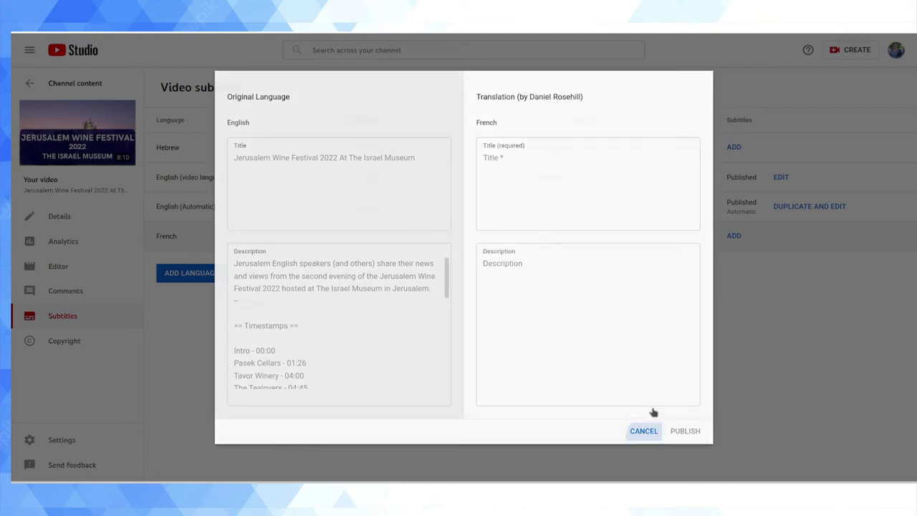
click(735, 236)
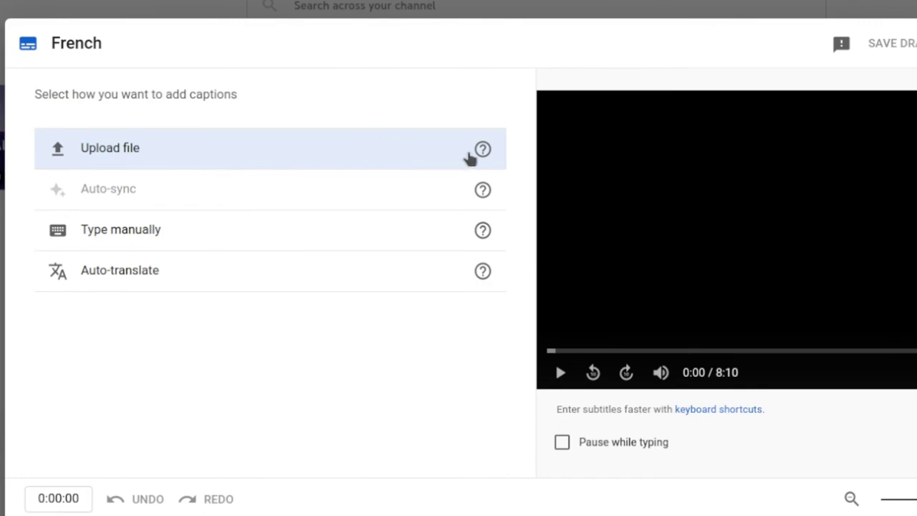
Fill the French subtitles with Auto-translate instead of a file upload, then close the editor.
click(479, 152)
click(583, 406)
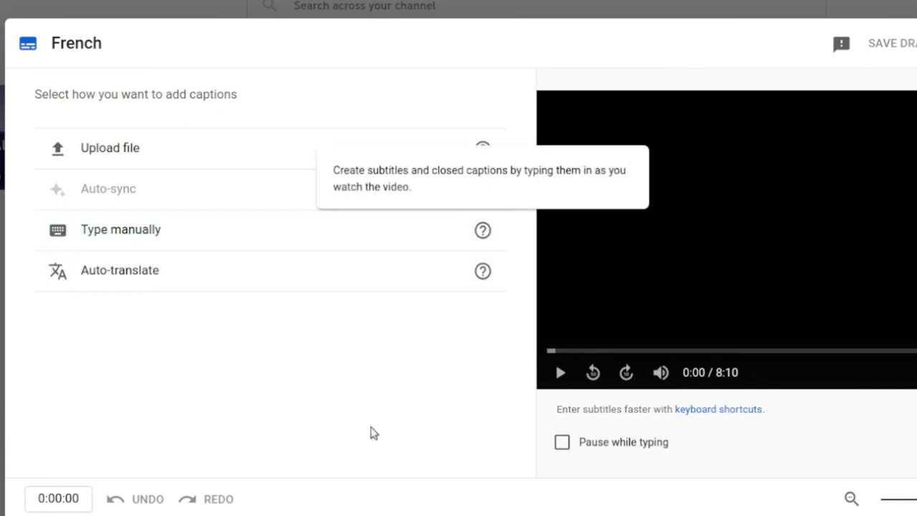
click(94, 268)
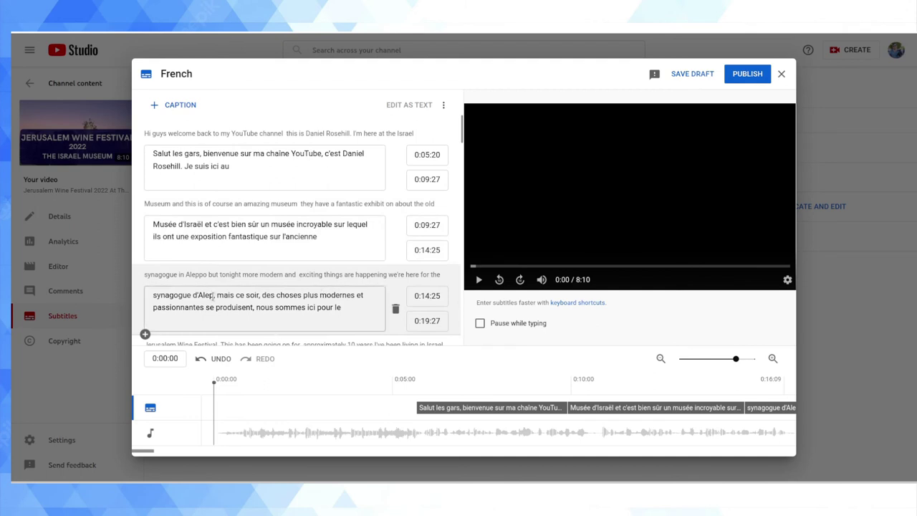
click(781, 75)
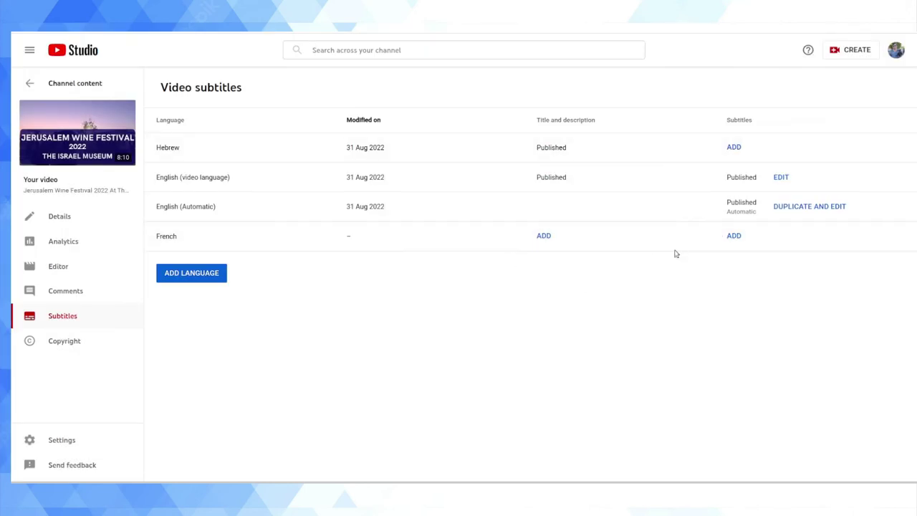